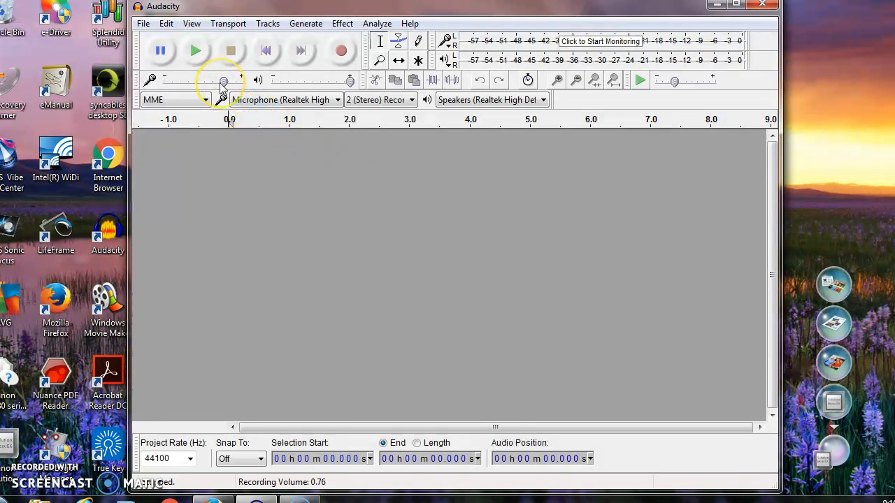
mouse_move(222, 82)
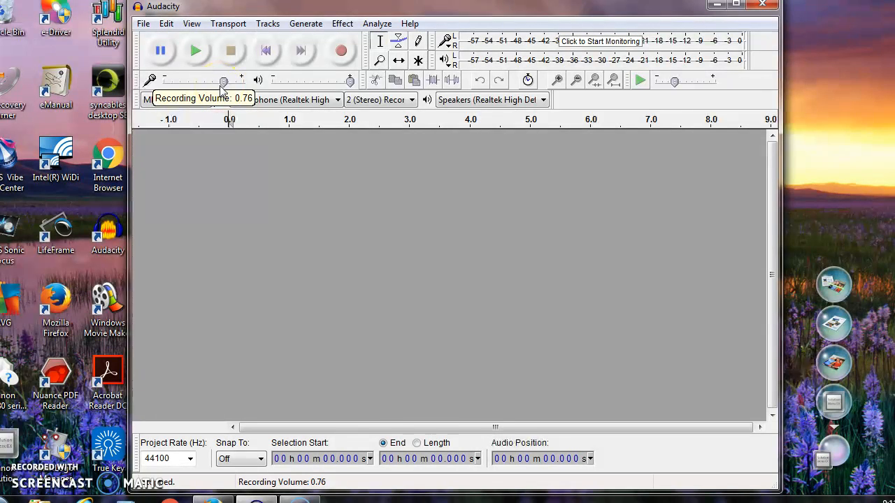
left_click(223, 82)
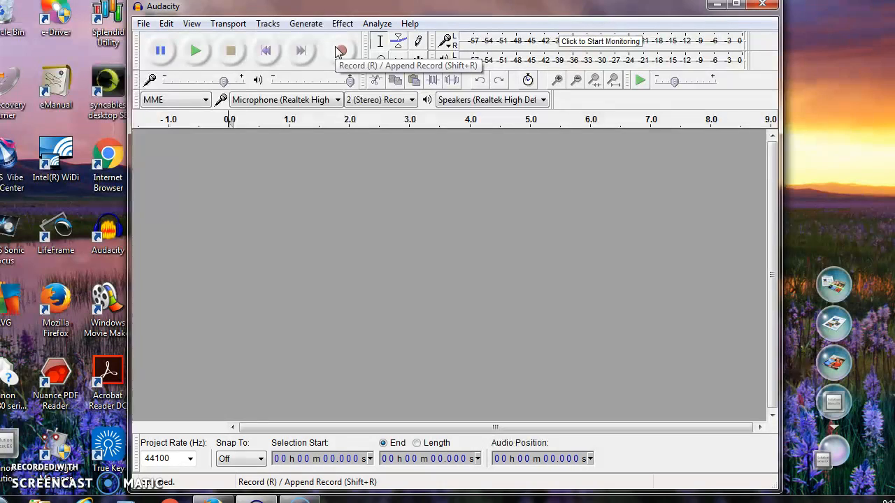
left_click(268, 27)
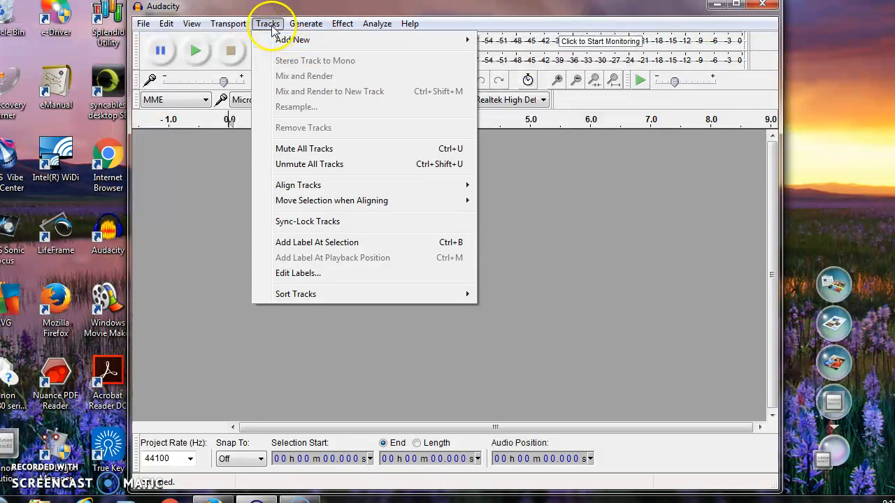
left_click(271, 27)
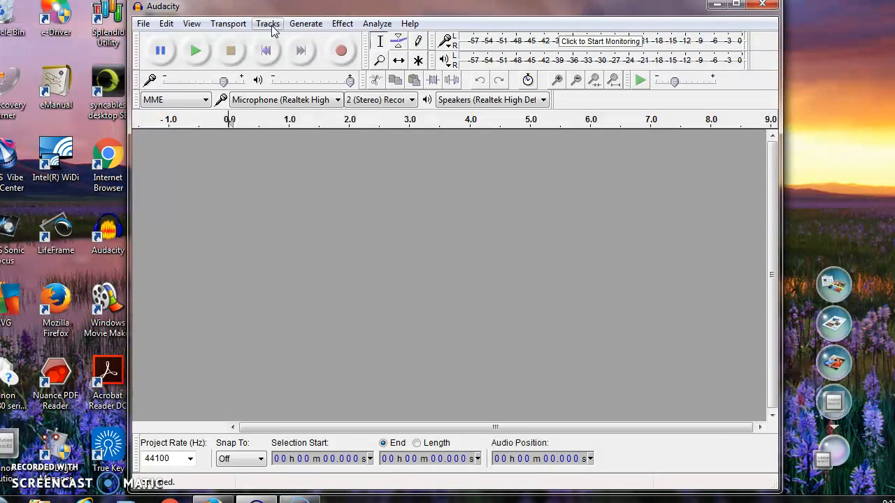
Record about 10 seconds of speech from the microphone onto a stereo track, stop the recording and play it back
left_click(339, 54)
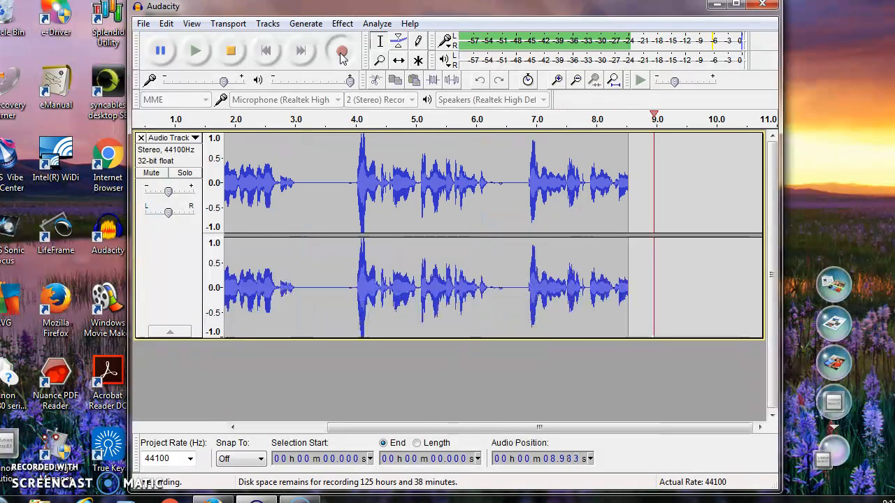
left_click(231, 51)
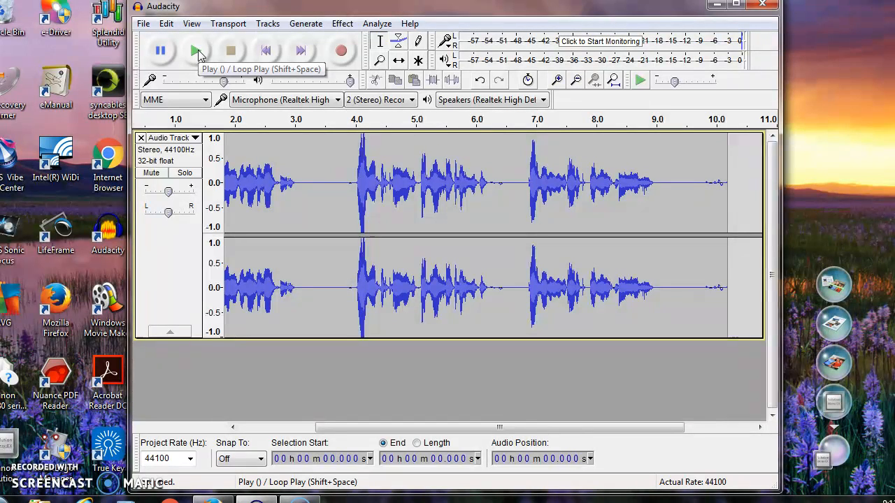
left_click(197, 53)
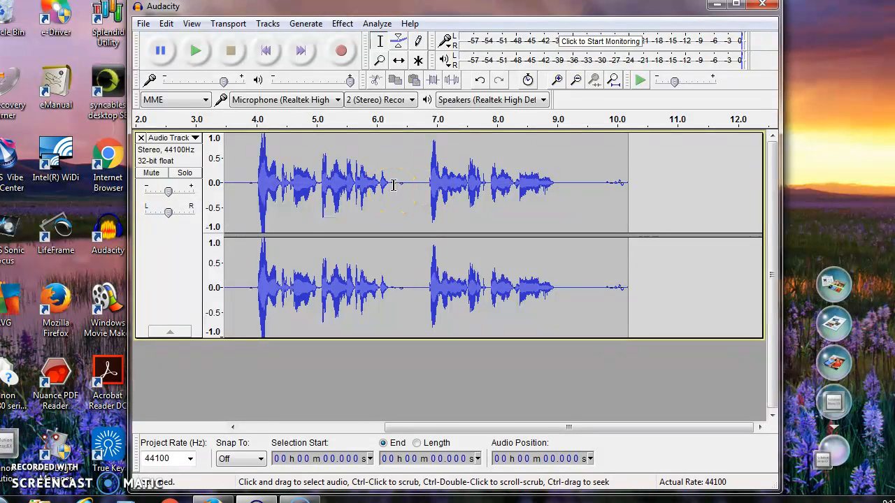
Select the silent gap between the last two phrases, from about 6.26 to 6.86 seconds
left_click(392, 185)
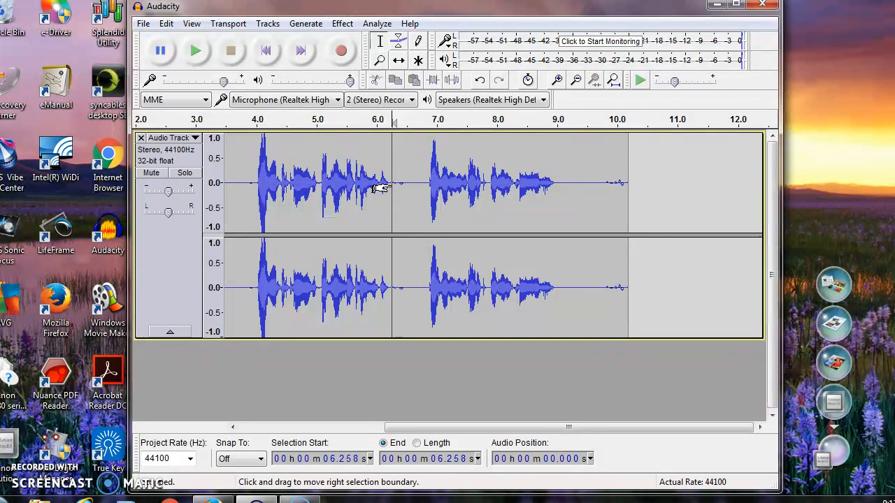
left_click(390, 185)
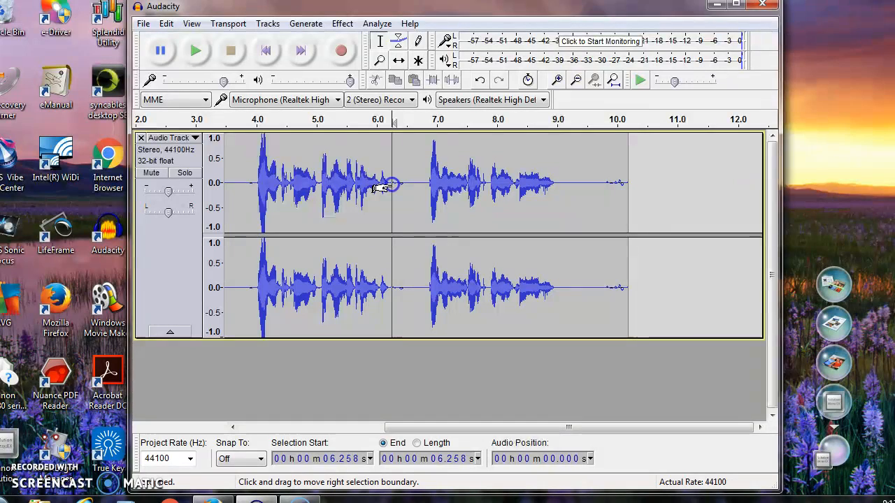
left_click_drag(392, 185, 425, 183)
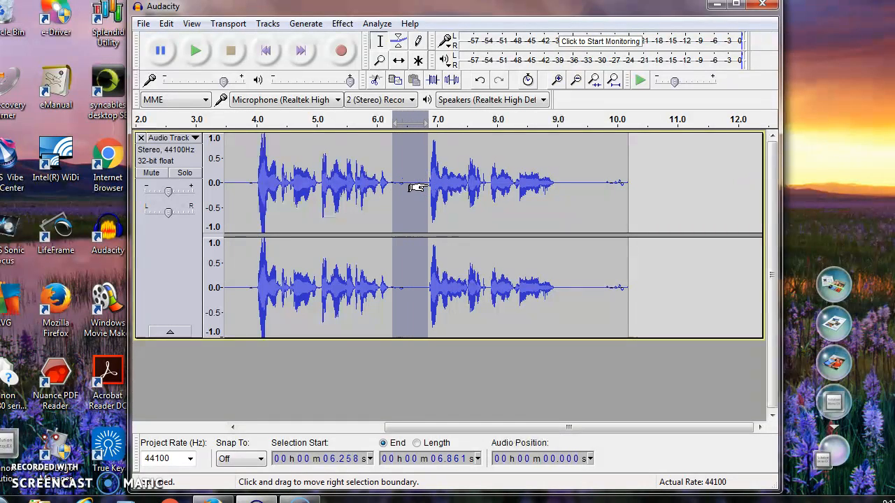
left_click(167, 25)
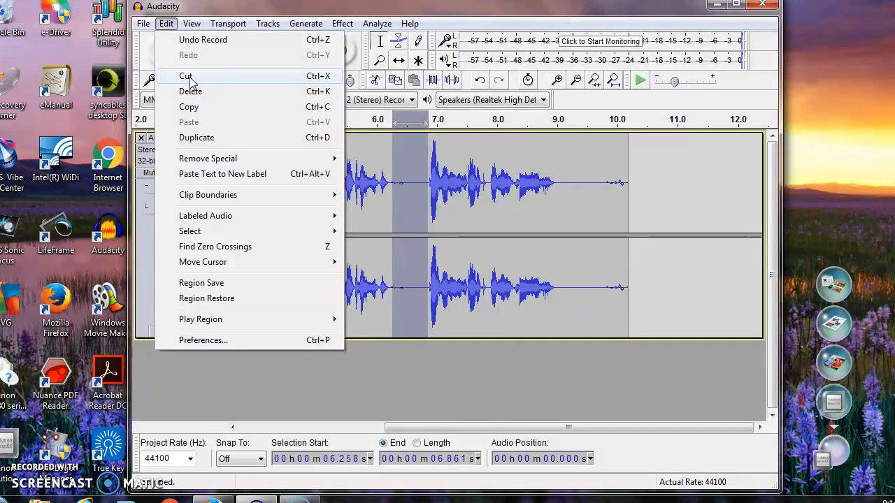
left_click(424, 185)
left_click(396, 179)
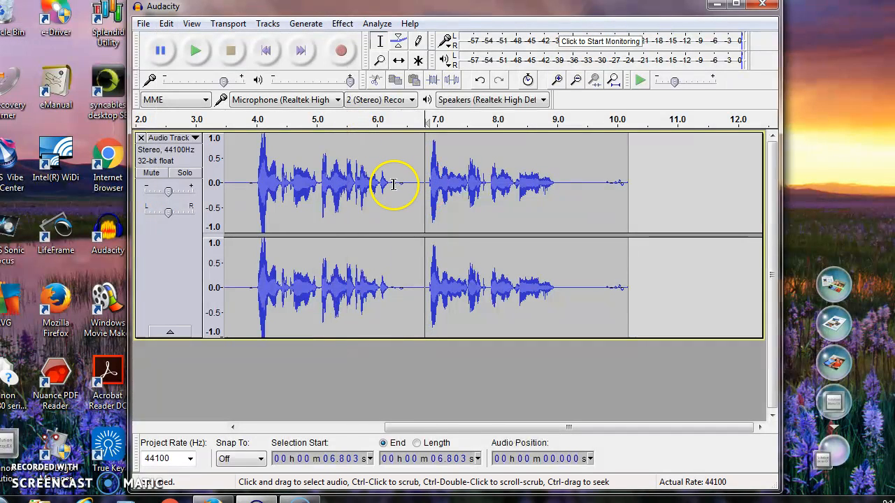
Place the cursor at about 6.27 seconds, at the beginning of the silent gap before the last phrase
left_click(389, 184)
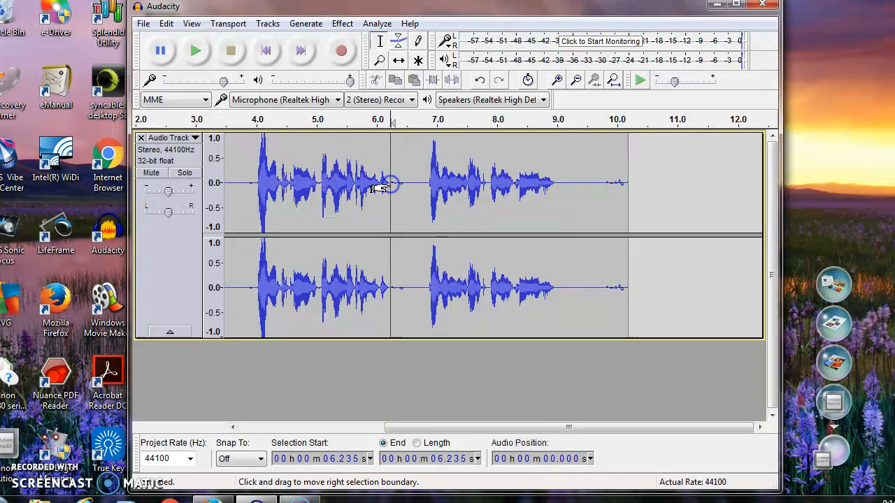
left_click(404, 186)
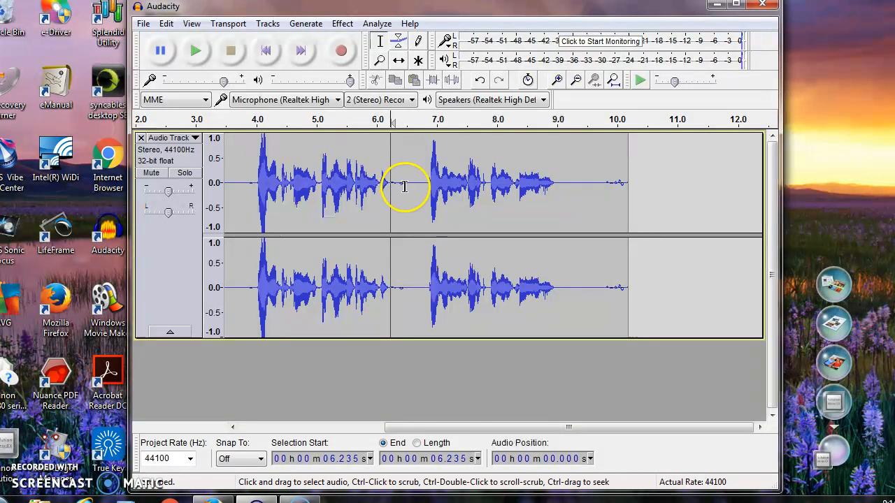
left_click(290, 458)
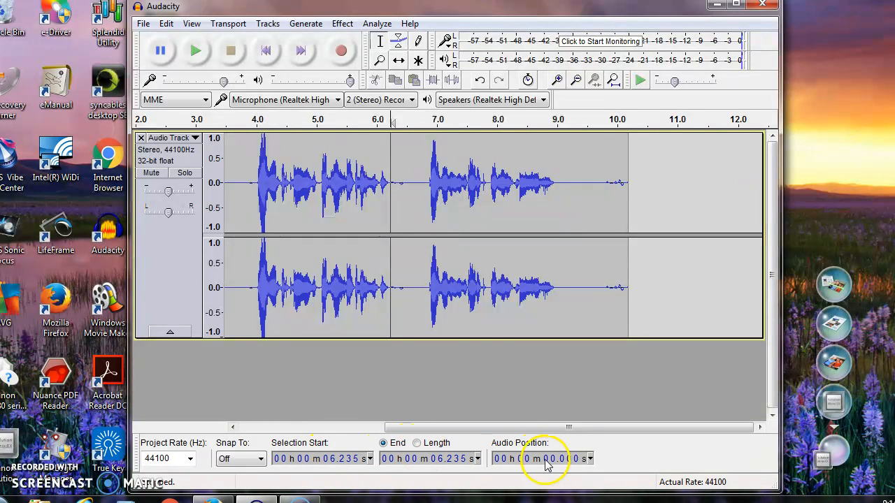
left_click(395, 182)
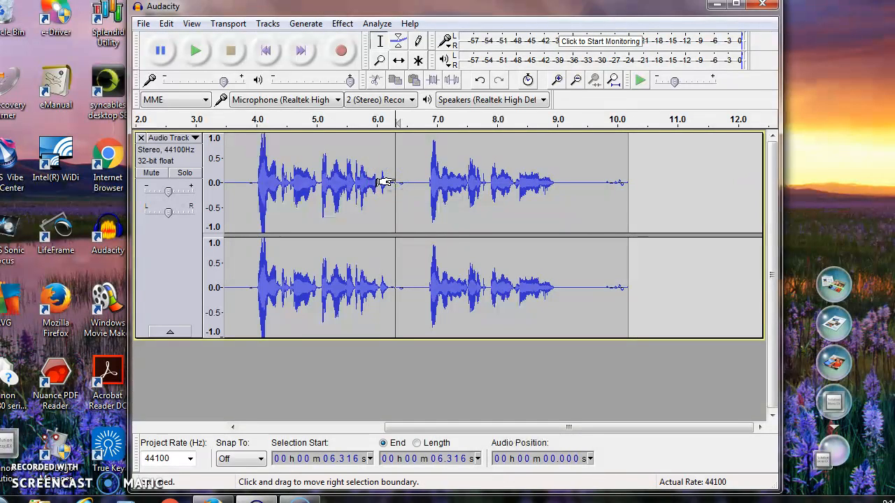
left_click(390, 181)
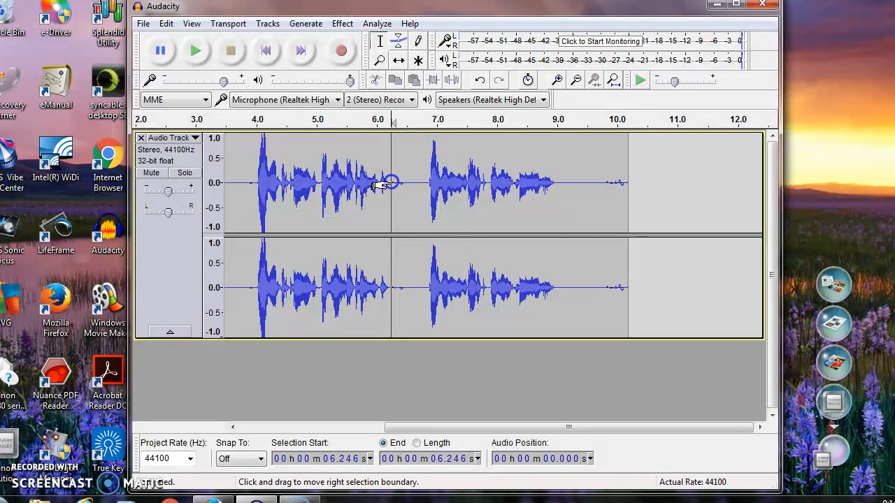
left_click(400, 184)
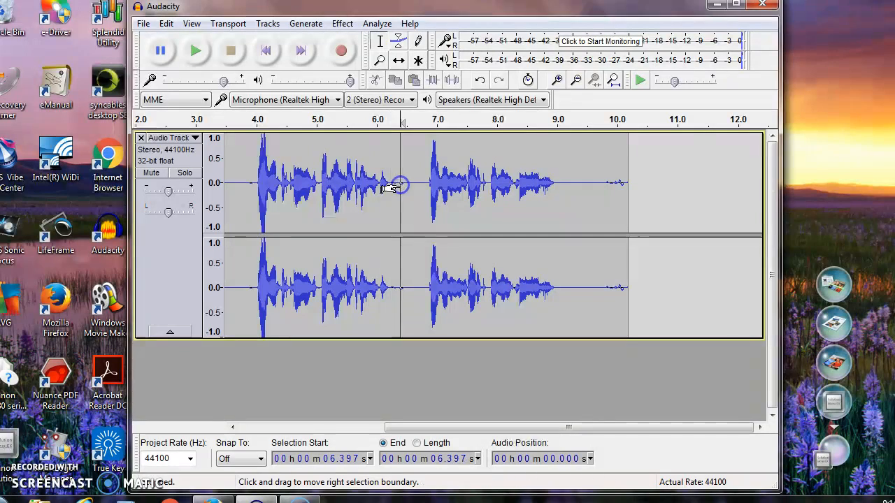
left_click(392, 184)
Set the selection start to 6.369 seconds and the selection end to 6.569 seconds
left_click(325, 461)
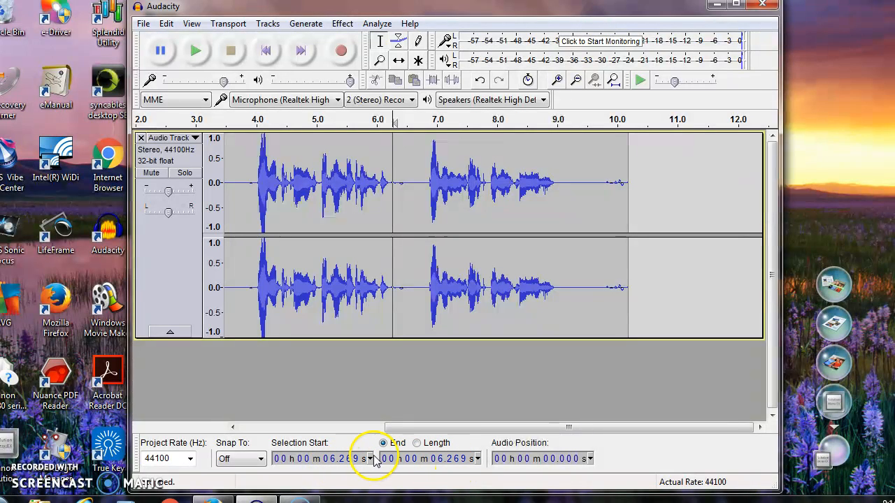
left_click(342, 465)
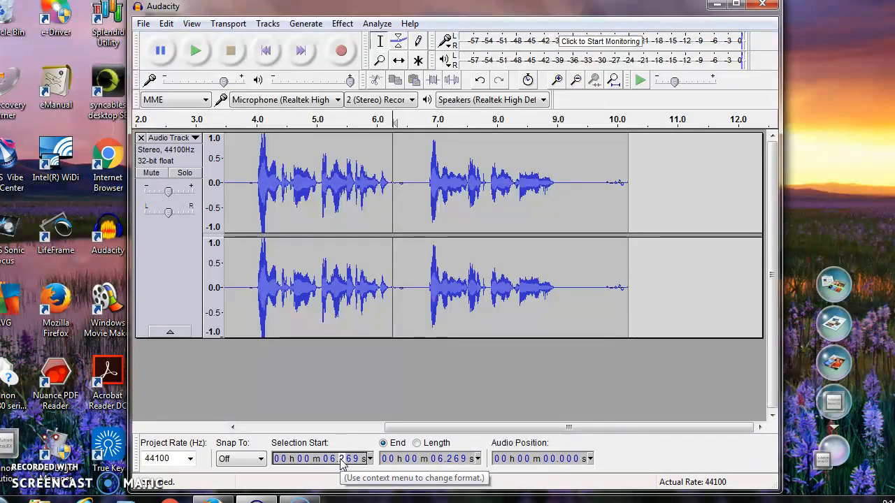
key("Up")
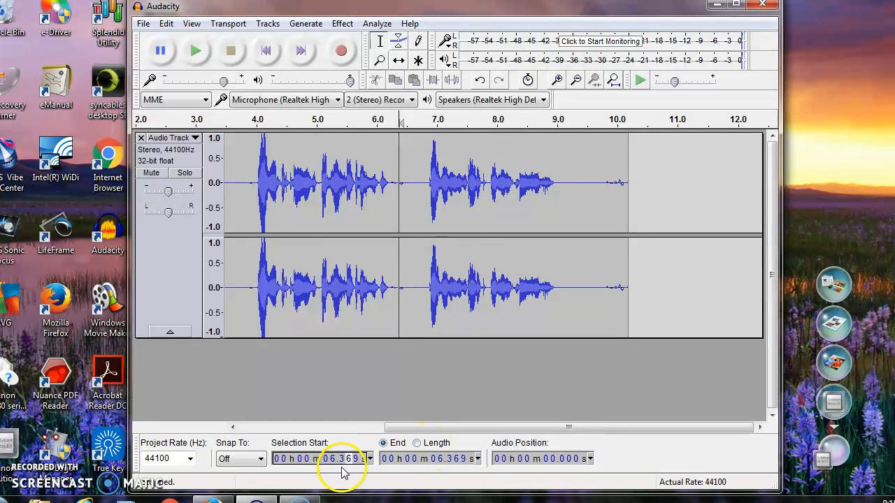
left_click(451, 465)
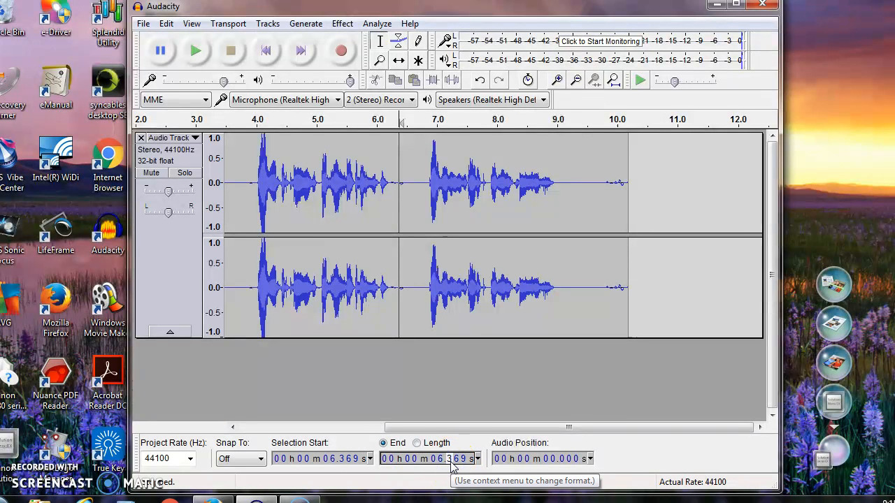
key("Up")
key("Up")
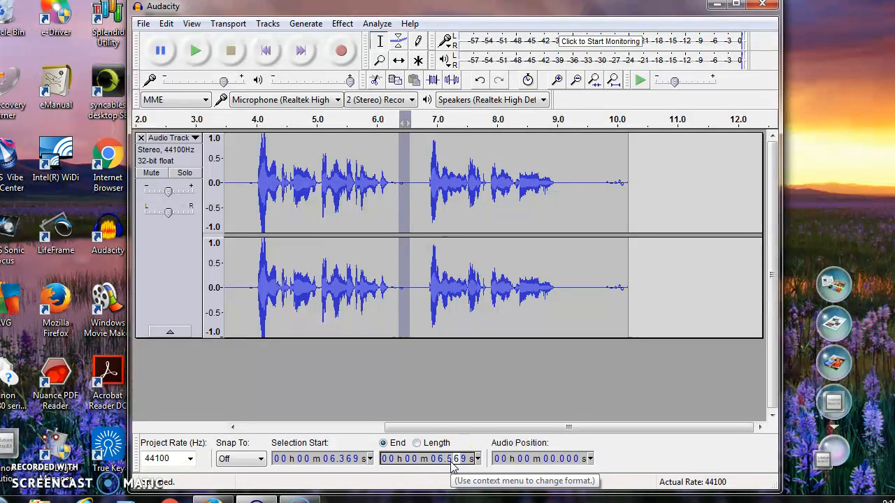
Select a narrow slice of the silent gap, with the start at 6.366 seconds and the end at 6.466 seconds
left_click(409, 185)
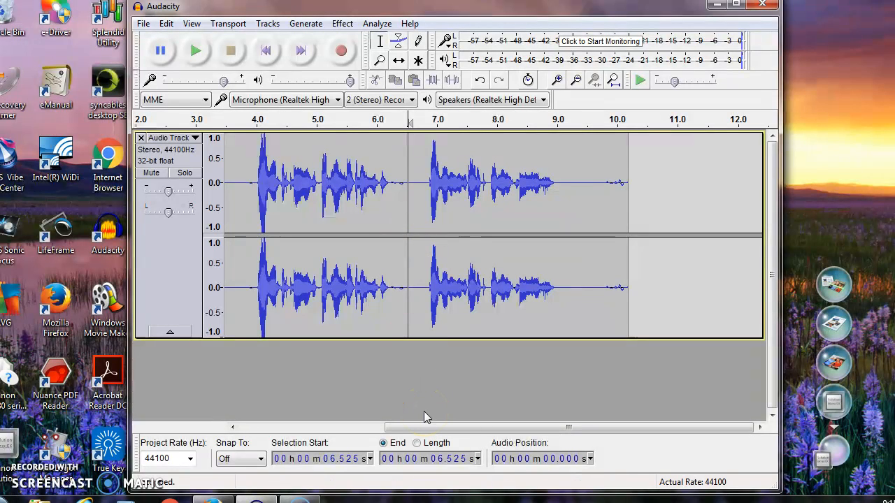
left_click(398, 185)
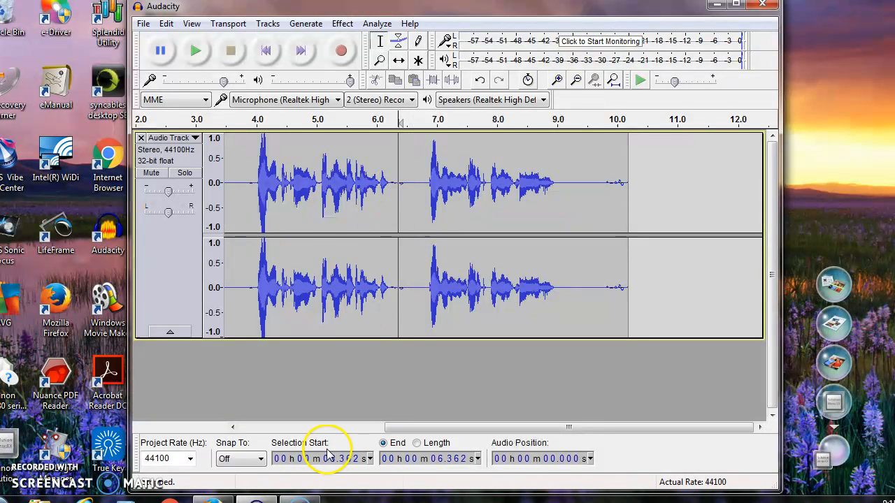
left_click(353, 462)
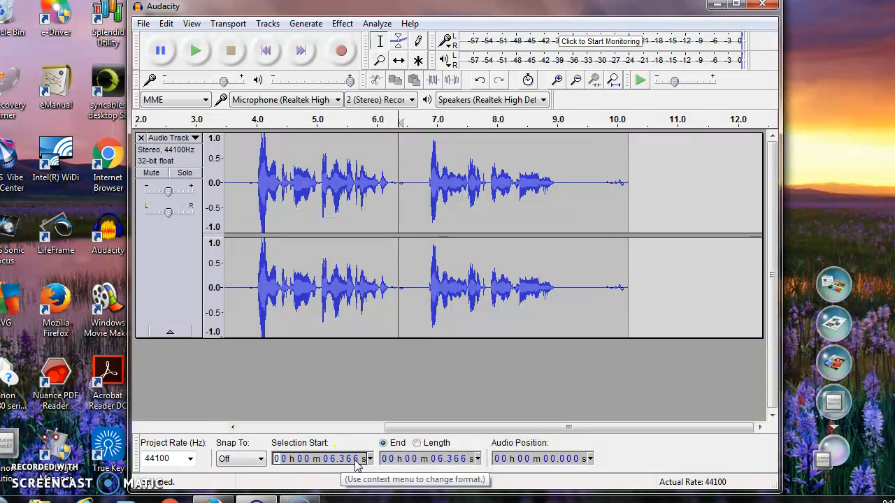
left_click(450, 461)
key("Up")
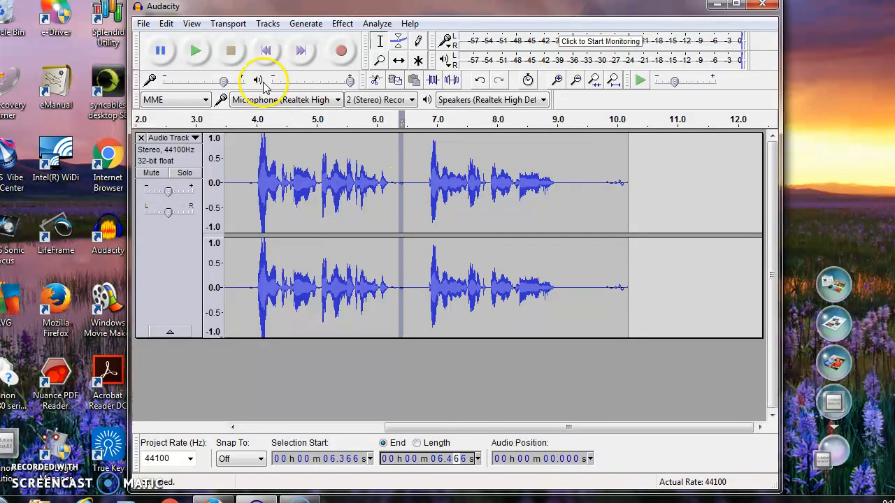
left_click(166, 24)
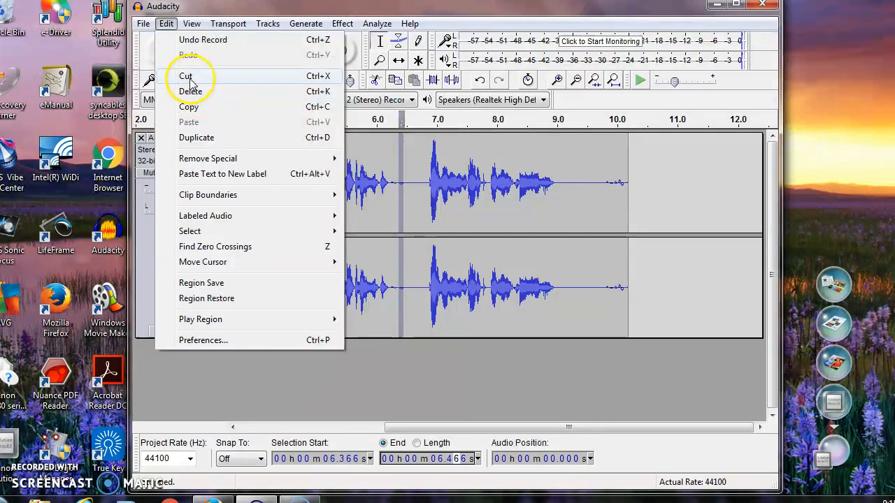
left_click(423, 195)
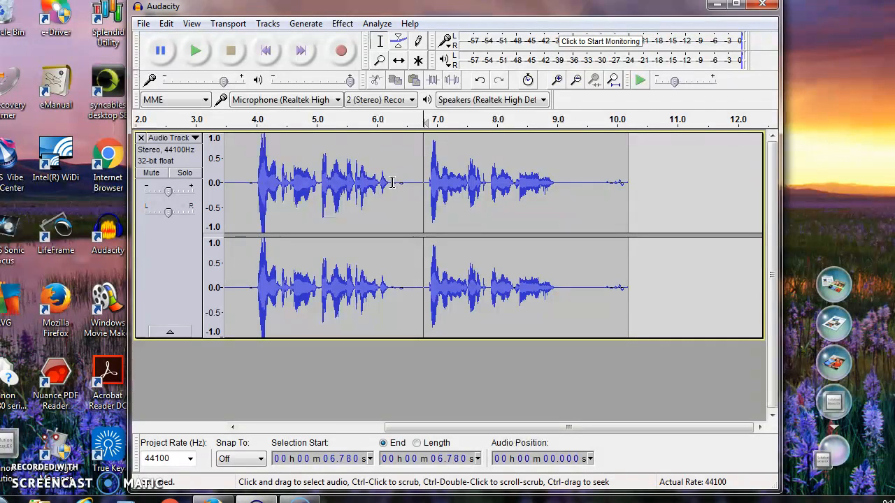
Cut the silent gap before the last phrase, from about 6.27 to 6.85 seconds, out of the track
left_click(392, 182)
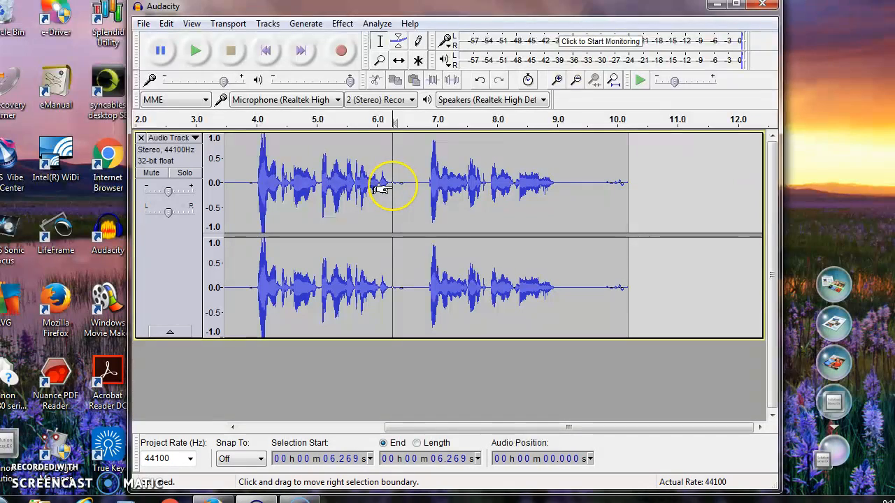
left_click_drag(392, 186, 424, 183)
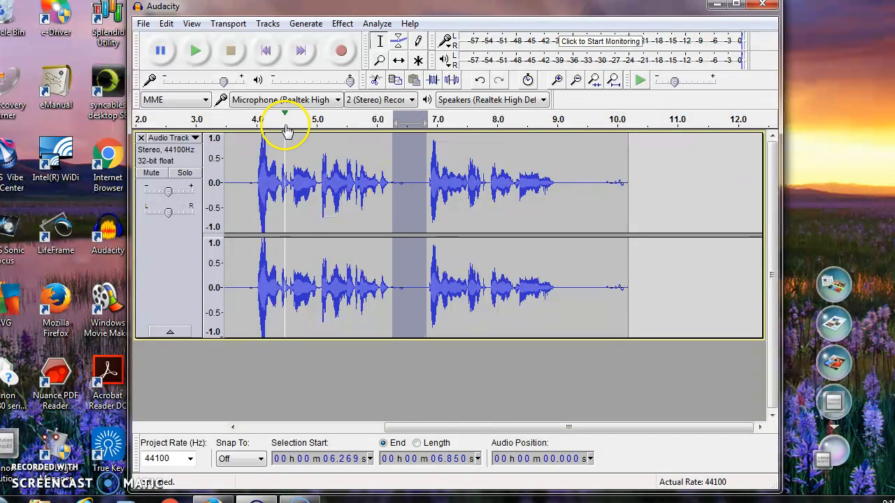
left_click(165, 25)
left_click(183, 77)
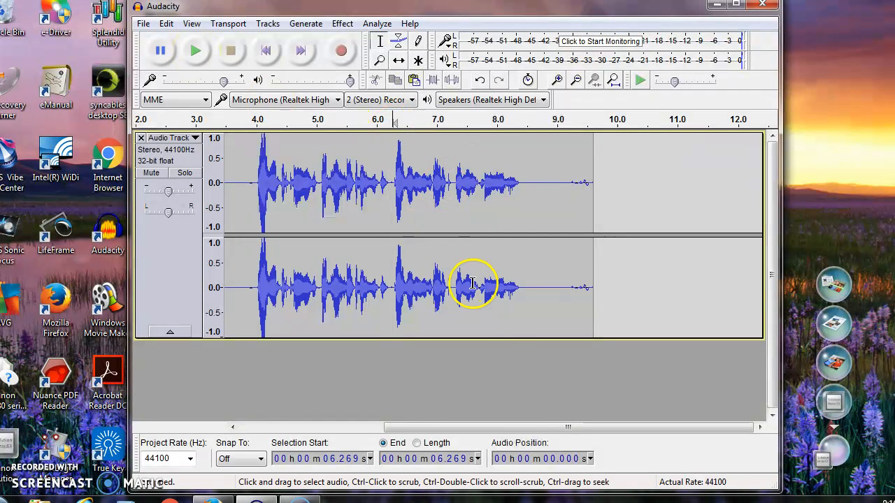
Move the cursor back to about 0.10 seconds near the track's beginning and play the edited recording
key("Left")
key("Left")
key("Left")
key("Left")
key("Left")
key("Left")
key("Left")
key("Left")
key("Left")
key("Left")
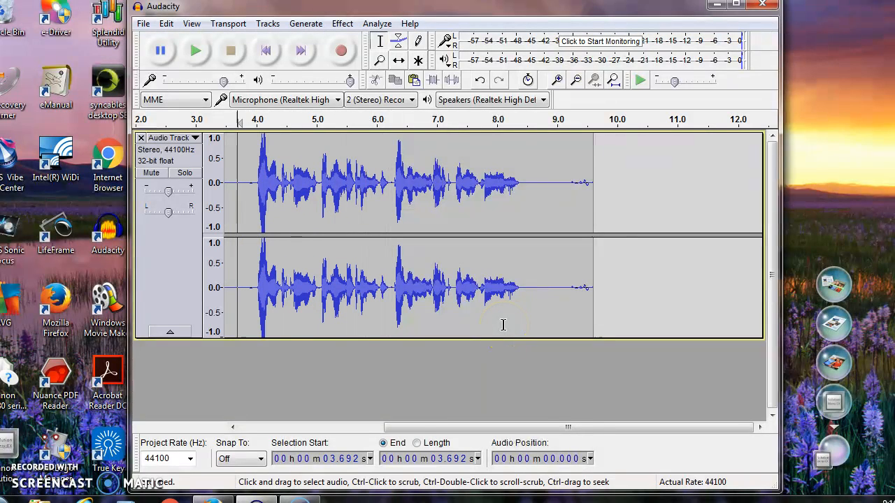
key("Left")
key("Left")
key("Left")
key("Left")
key("Left")
key("Left")
key("Left")
key("Left")
key("Left")
key("Left")
key("Left")
key("Left")
key("Left")
key("Left")
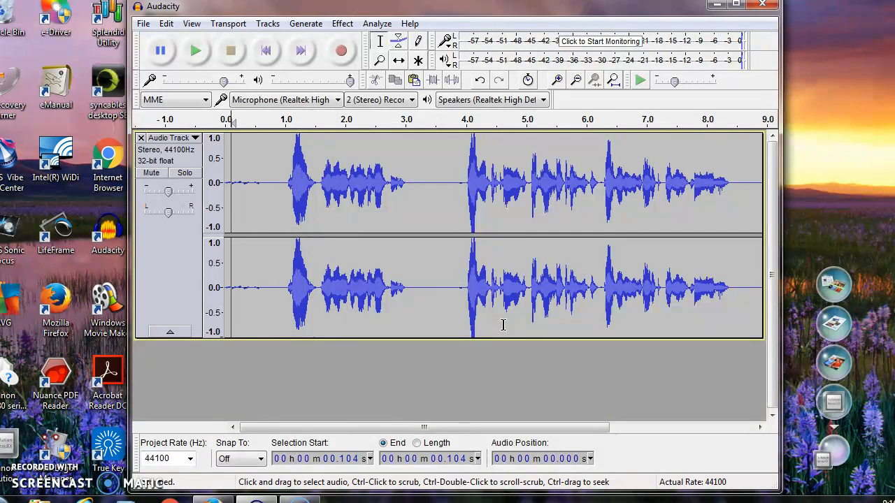
left_click(199, 55)
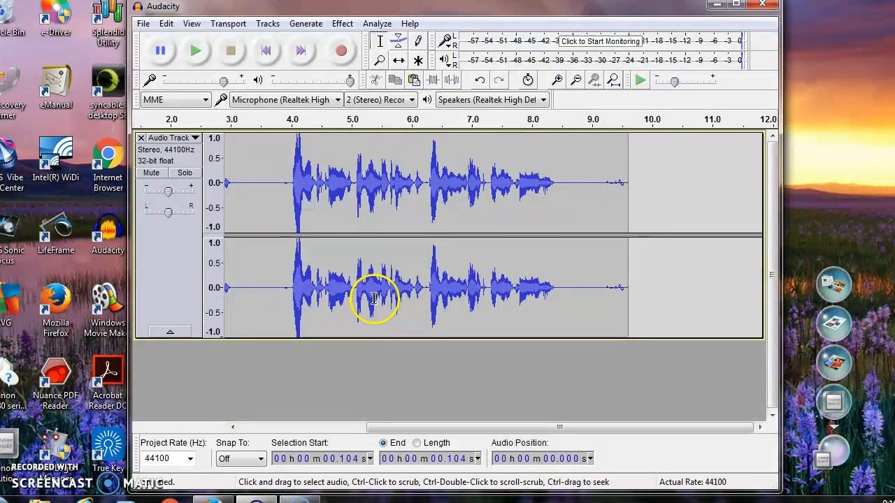
Cut the silent gap between the first two phrases, from about 3.05 to 4.01 seconds, out of the track
left_click(233, 184)
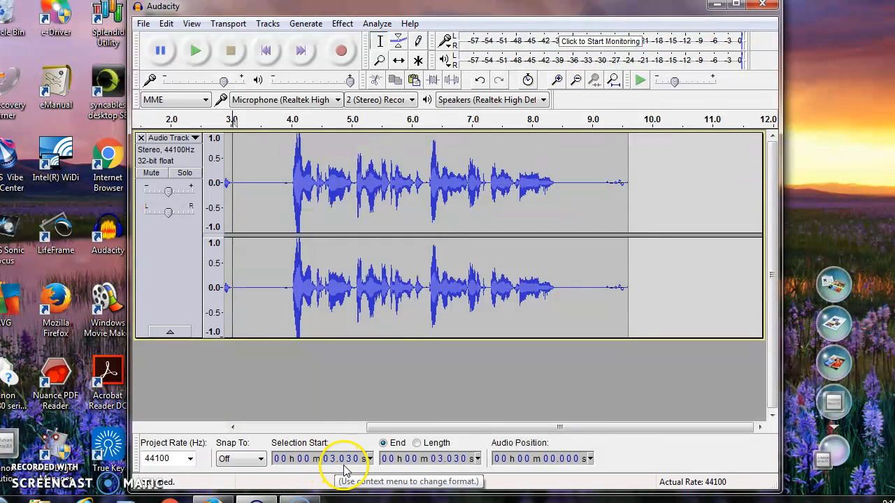
left_click(290, 183)
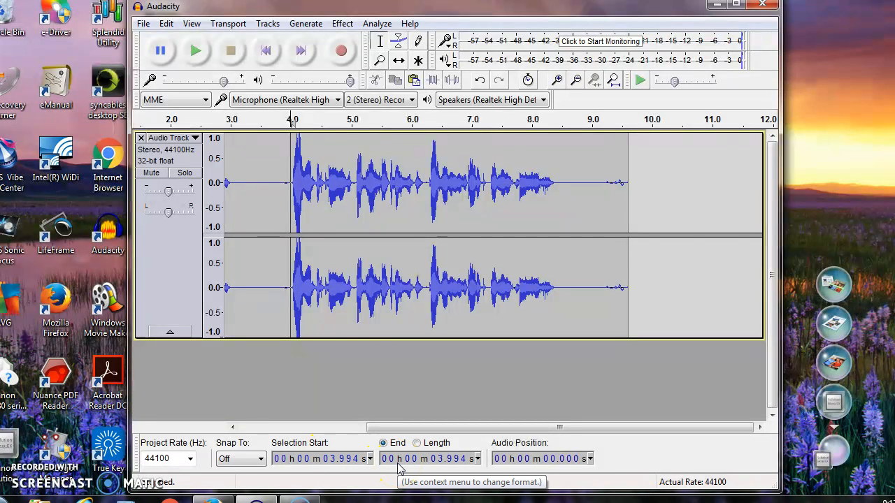
left_click(233, 187)
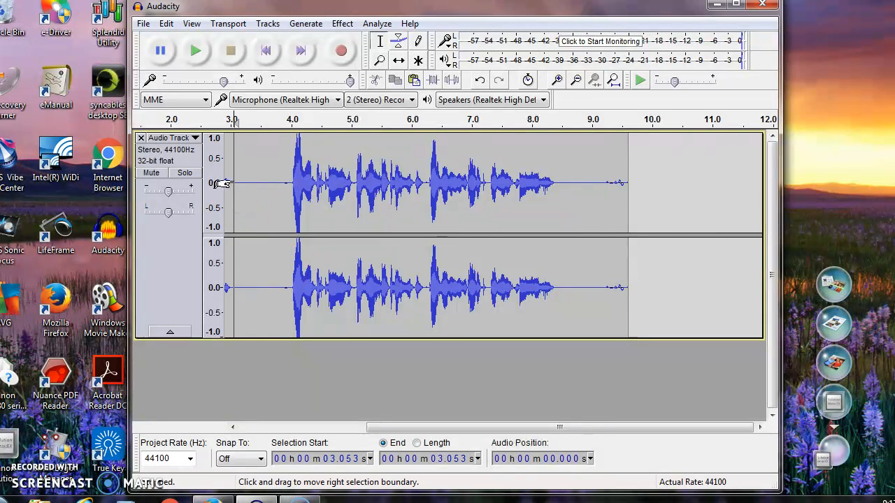
left_click_drag(231, 187, 291, 187)
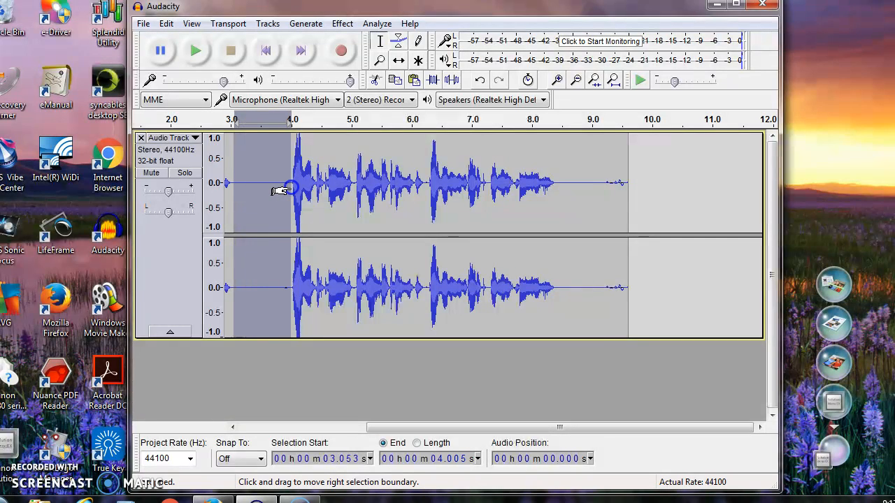
left_click(166, 24)
left_click(186, 77)
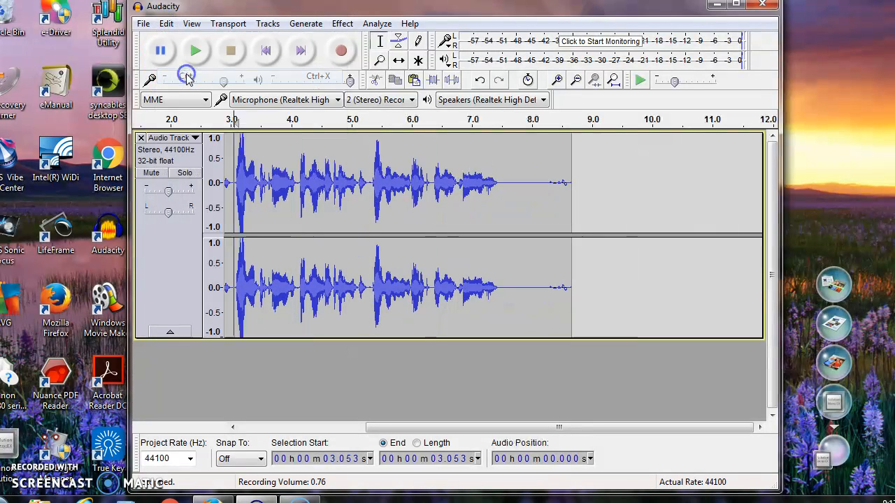
Move the cursor back to about 0.05 seconds, play the shortened recording and stop playback
key("Left")
key("Left")
key("Left")
key("Left")
key("Left")
key("Left")
key("Left")
key("Left")
key("Left")
key("Left")
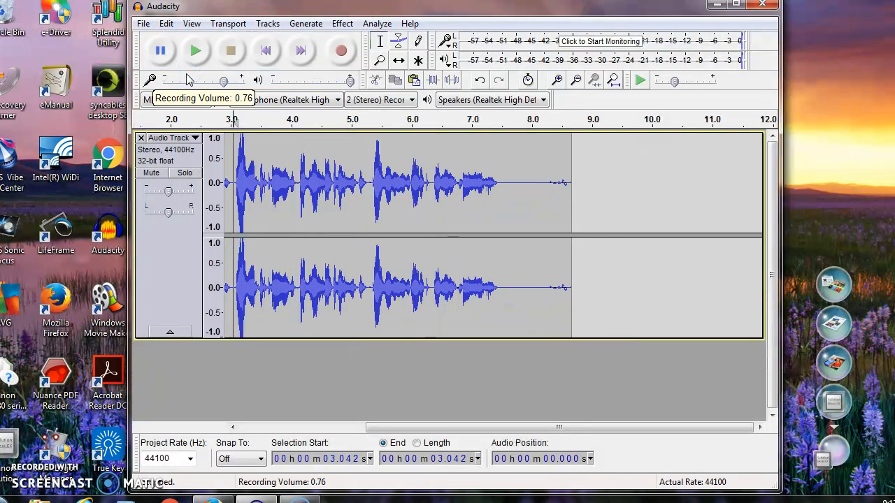
key("Left")
key("Left")
key("Left")
key("Left")
key("Left")
key("Left")
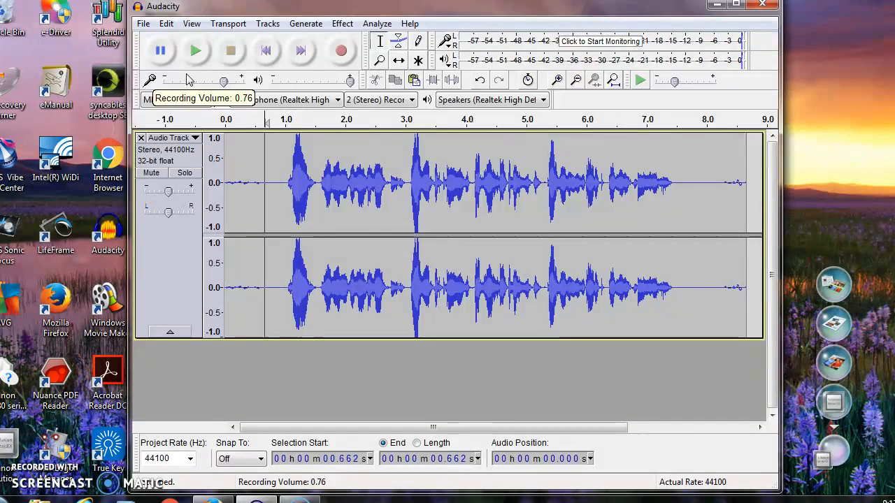
key("Left")
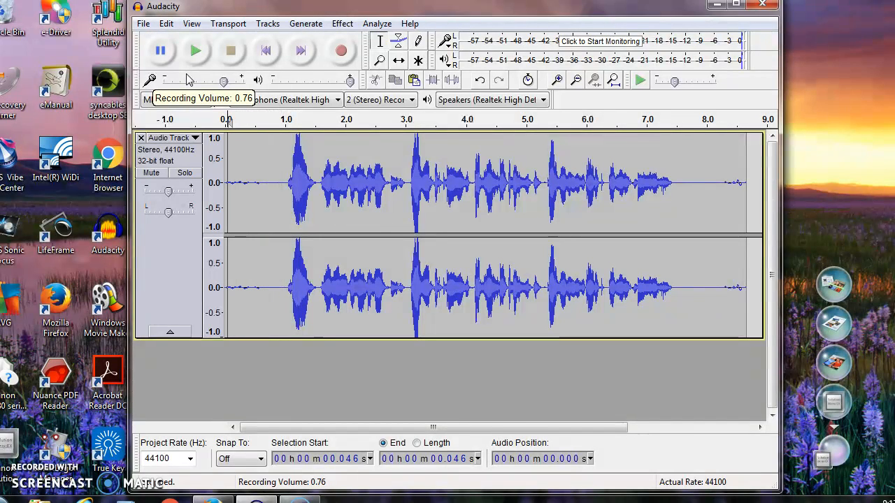
left_click(195, 50)
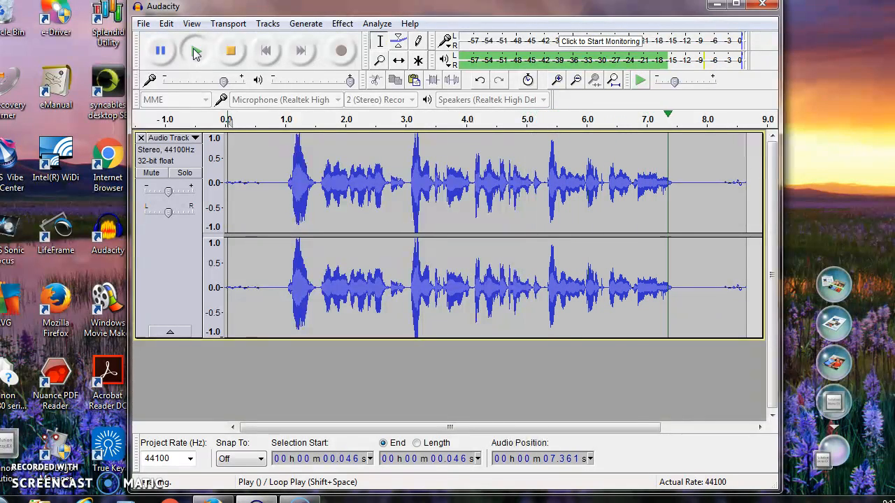
left_click(235, 60)
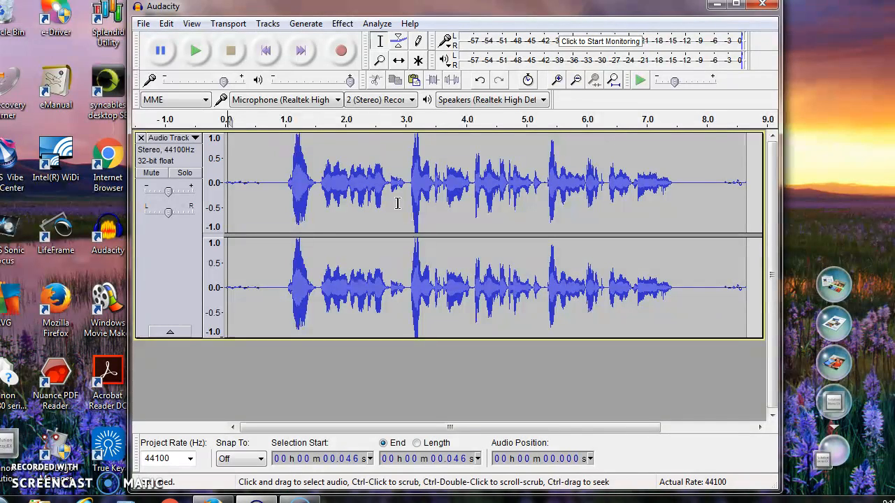
Cut the last phrase, from about 5.34 to 7.49 seconds, out of the track
left_click(527, 240)
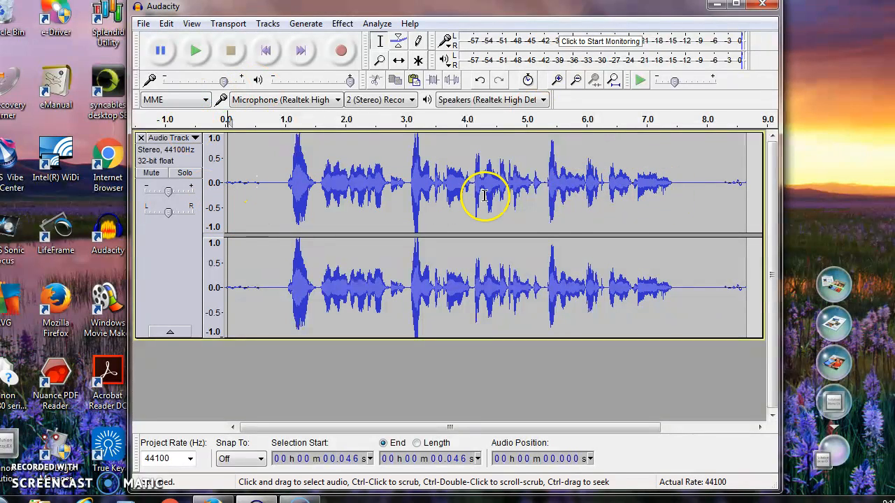
left_click(546, 185)
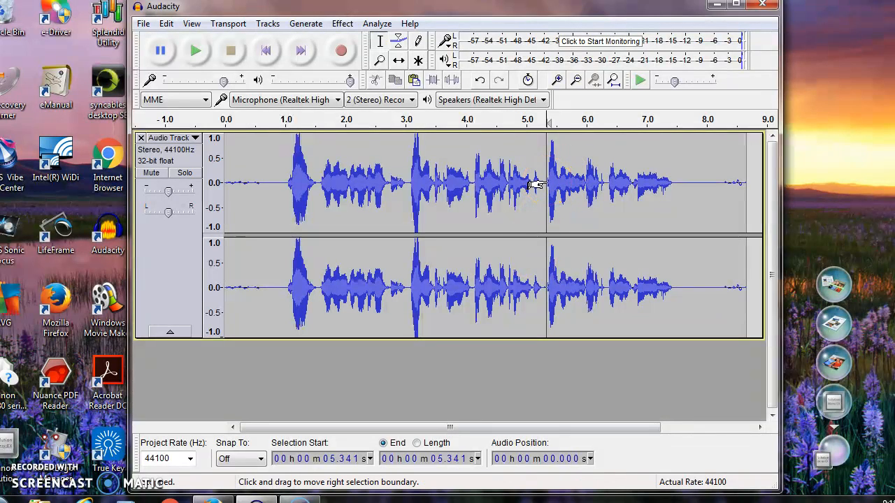
left_click_drag(545, 183, 675, 183)
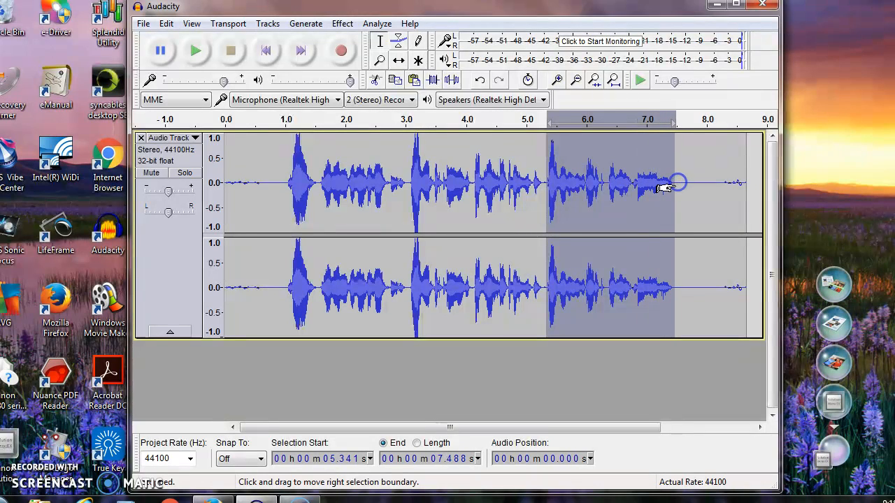
left_click(166, 23)
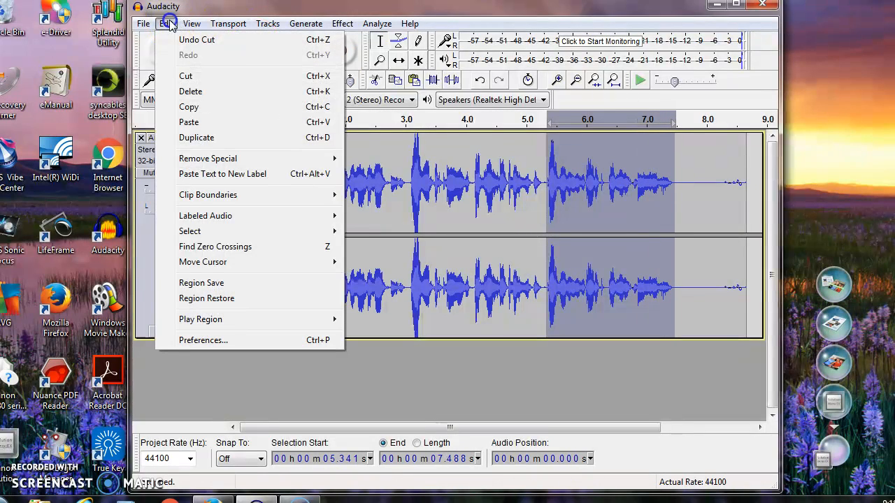
left_click(189, 76)
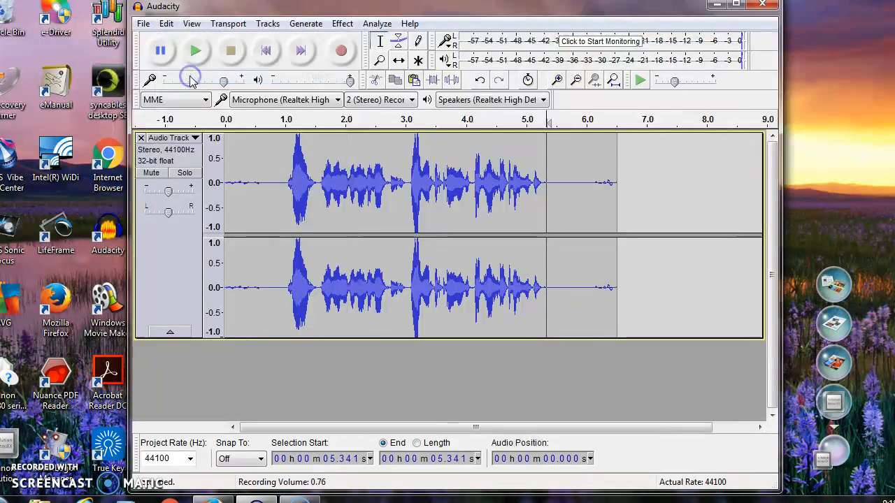
Paste the cut phrase in front of the first phrase, at about 1.00 second
left_click(284, 184)
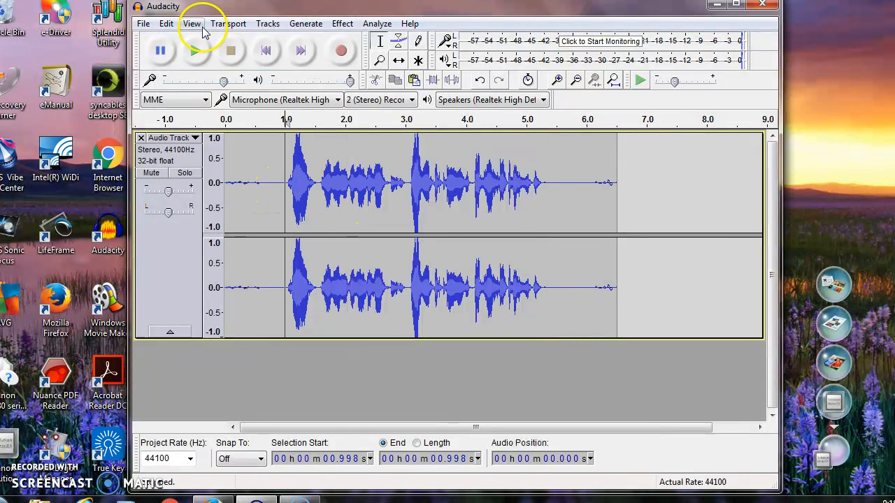
left_click(168, 23)
left_click(185, 121)
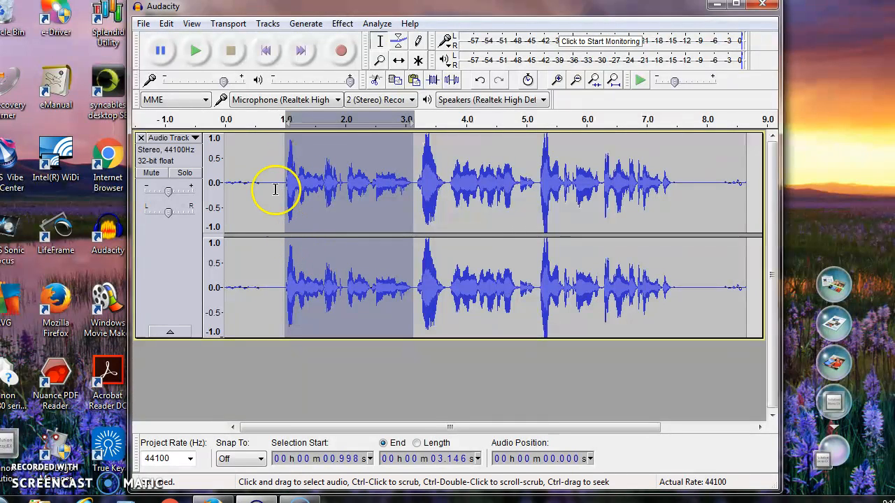
Play the rearranged recording from about 0.13 seconds and stop playback
left_click(234, 182)
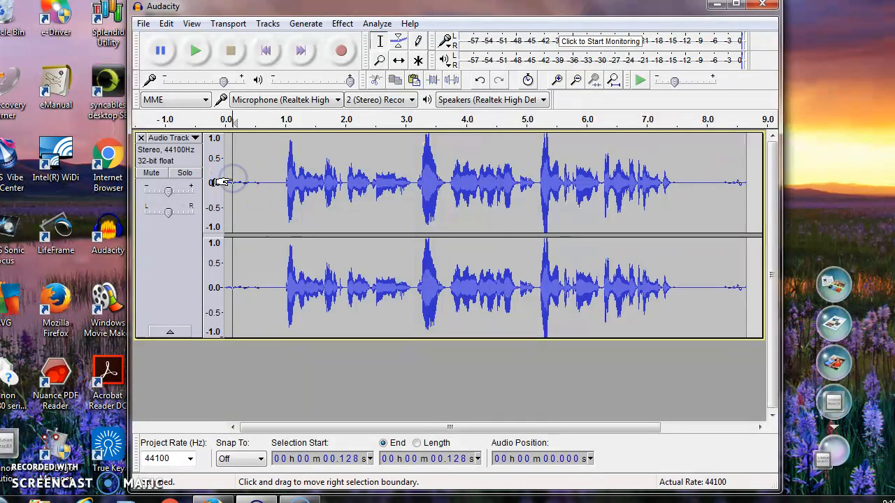
left_click(198, 52)
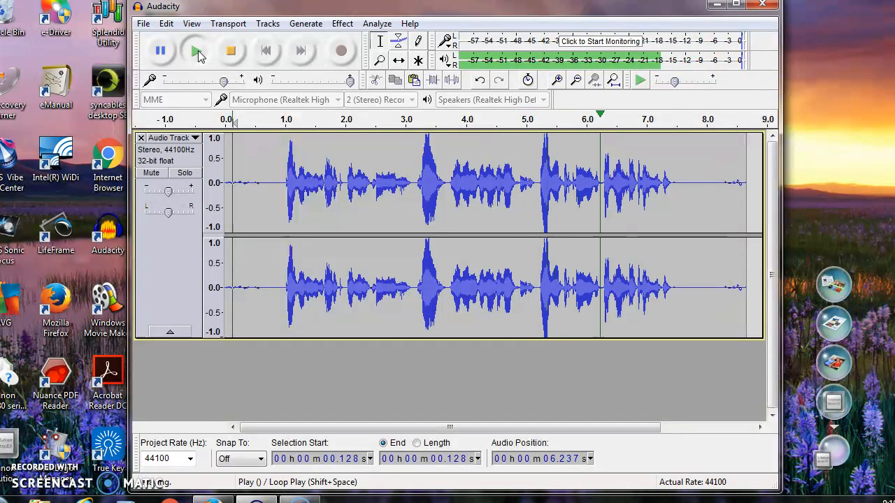
left_click(238, 54)
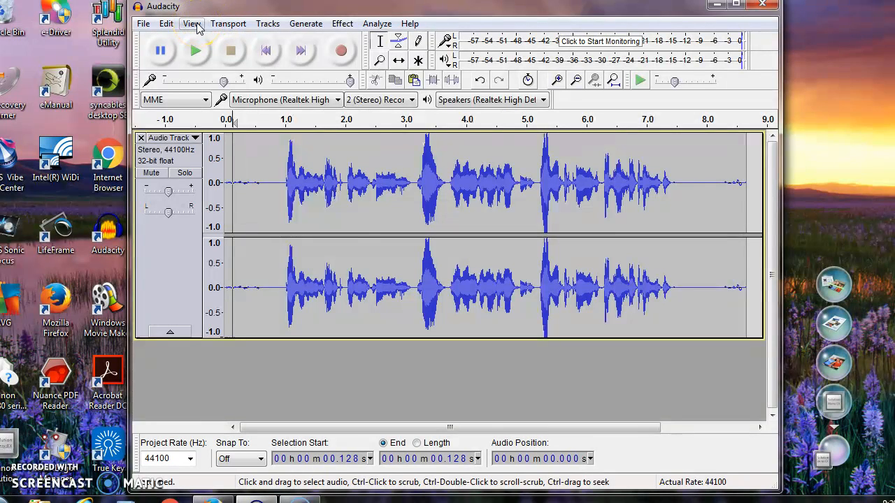
Zoom in twice on the beginning of the track's waveform
left_click(192, 24)
left_click(211, 41)
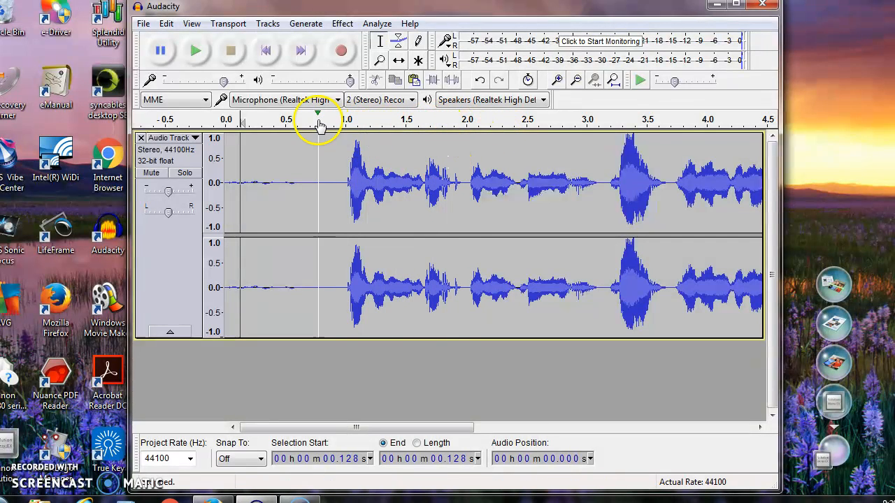
left_click(192, 24)
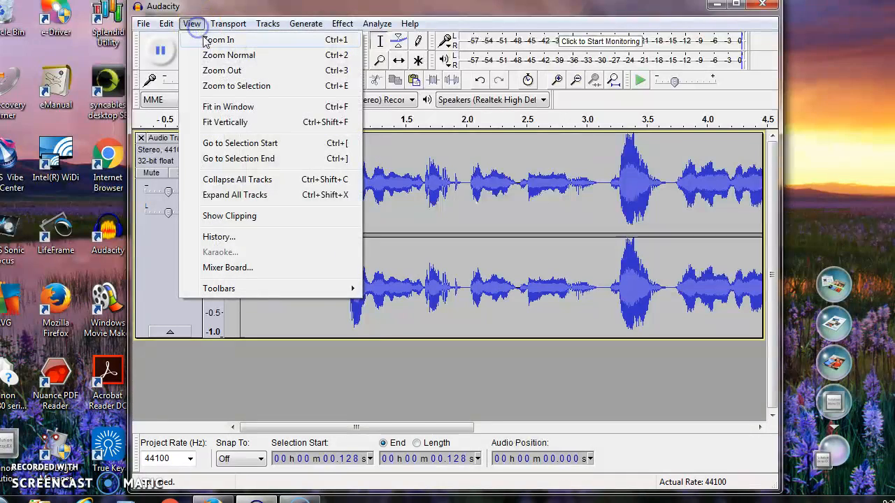
left_click(206, 40)
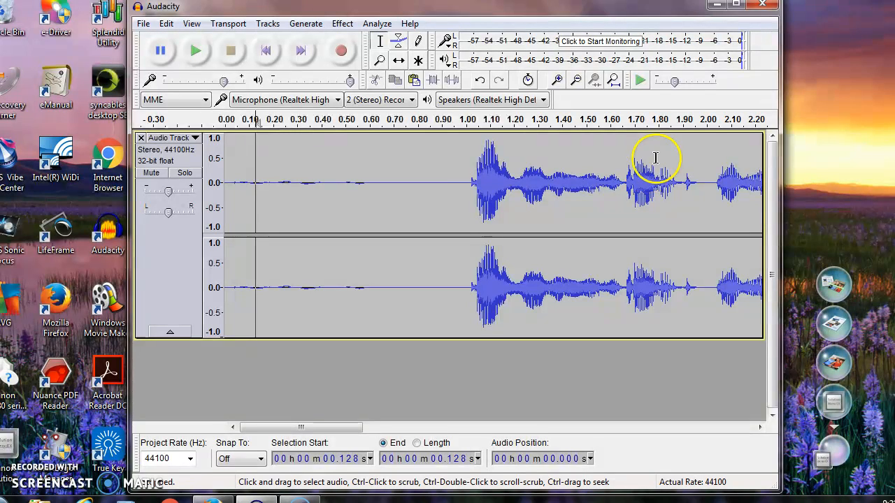
Remove the audio track from the project
left_click(269, 25)
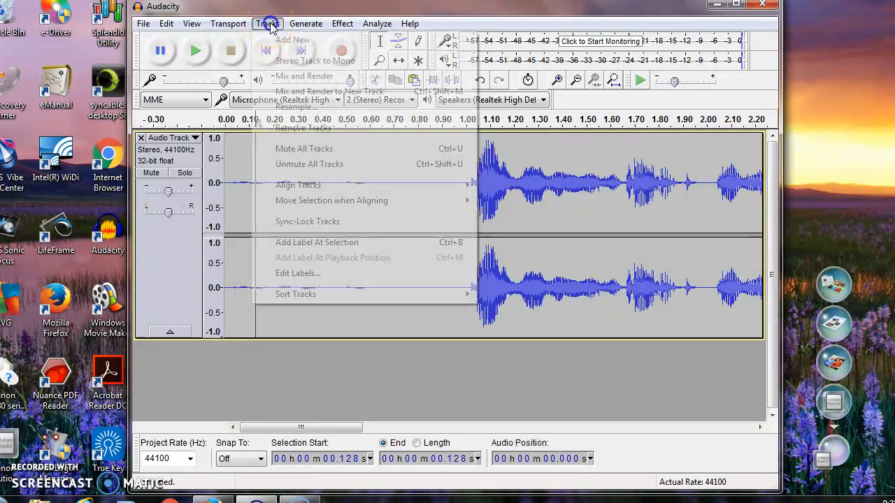
left_click(325, 130)
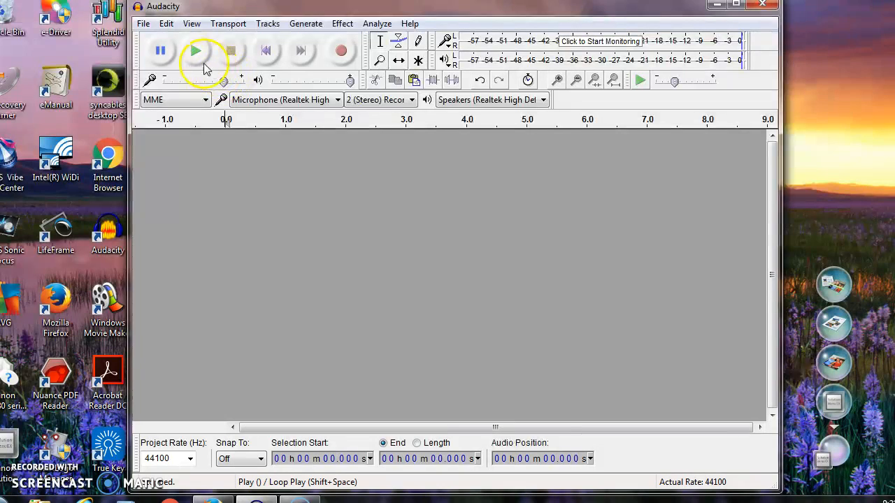
left_click(143, 26)
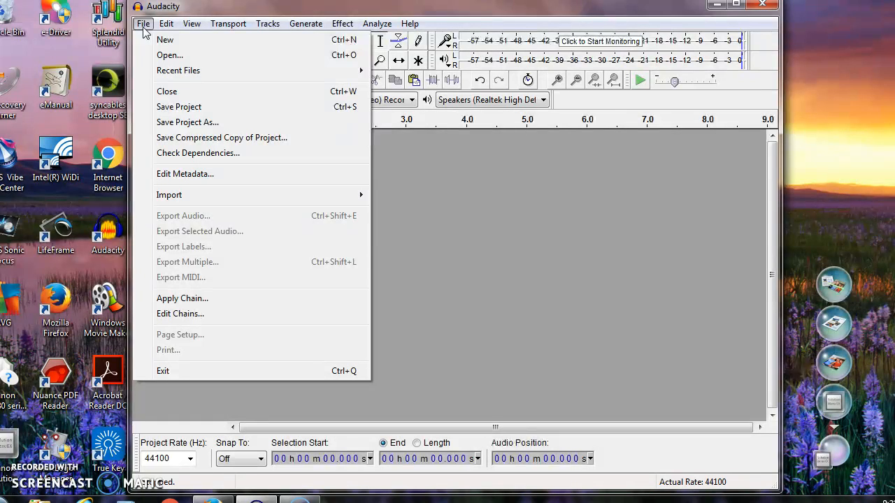
left_click(167, 75)
left_click(170, 108)
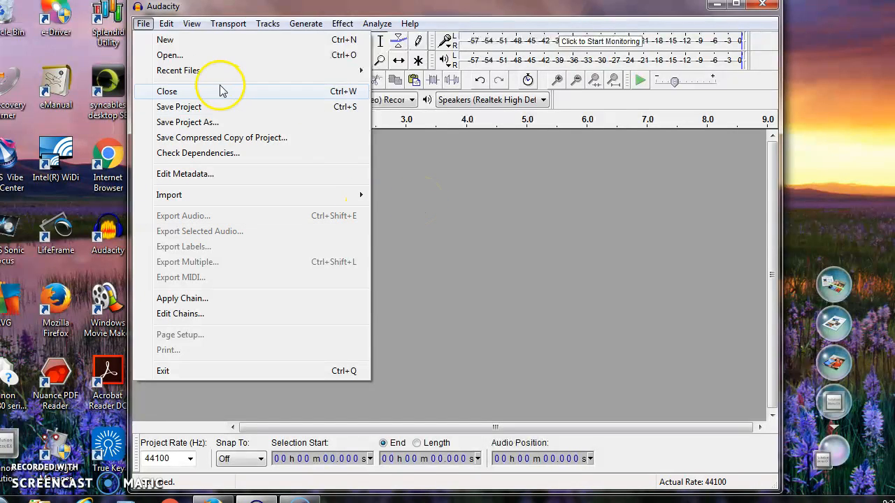
left_click(143, 24)
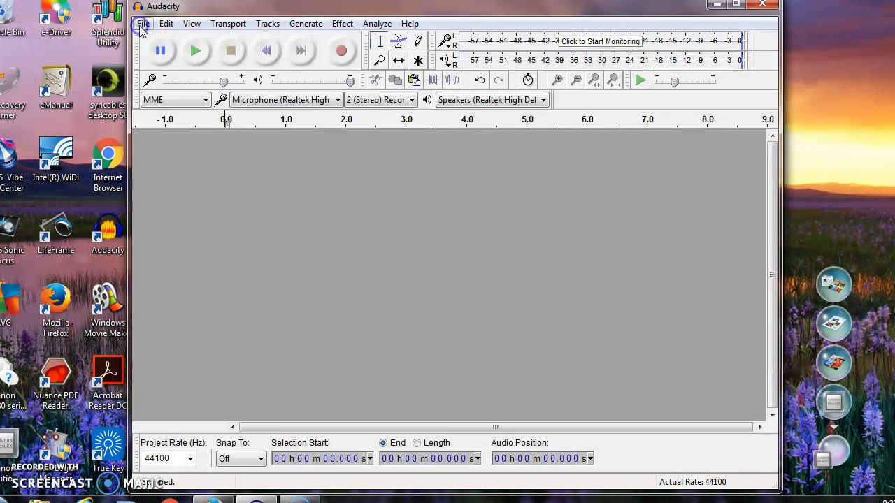